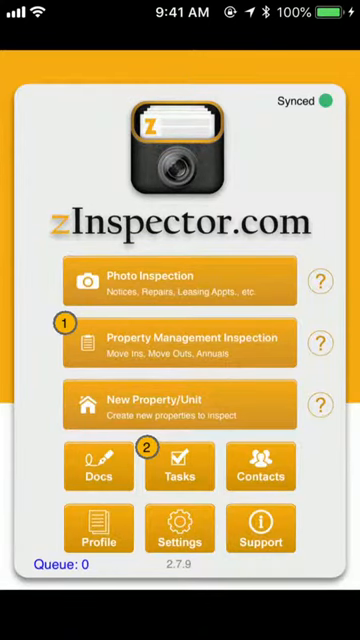
pyautogui.click(180, 282)
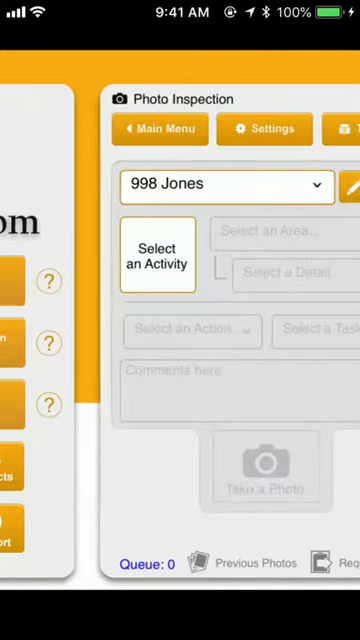
pyautogui.click(140, 185)
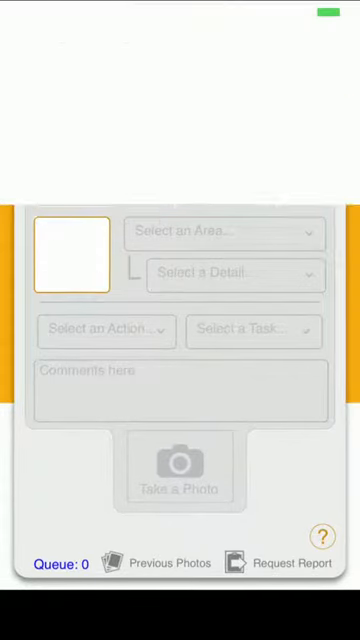
pyautogui.click(180, 115)
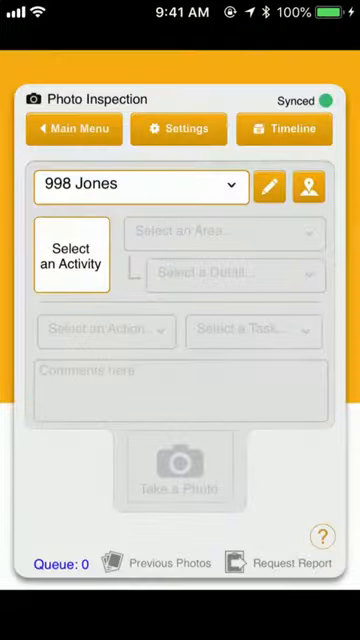
pyautogui.click(73, 254)
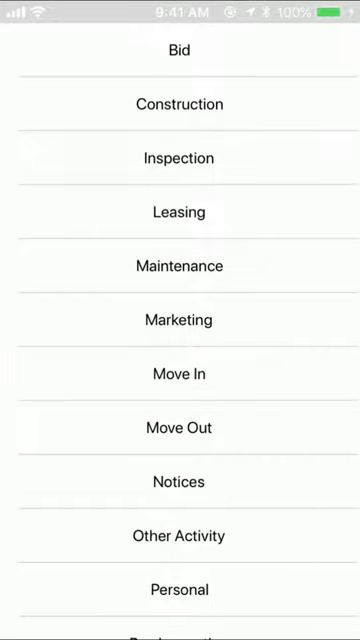
pyautogui.click(179, 481)
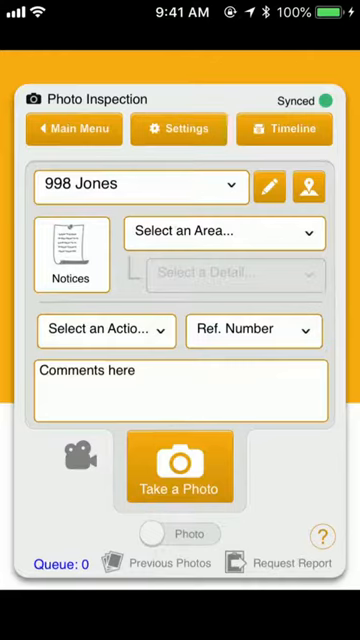
# Step: Add the comment '3 day' and confirm the PDF report request for the Notices inspection
pyautogui.click(180, 390)
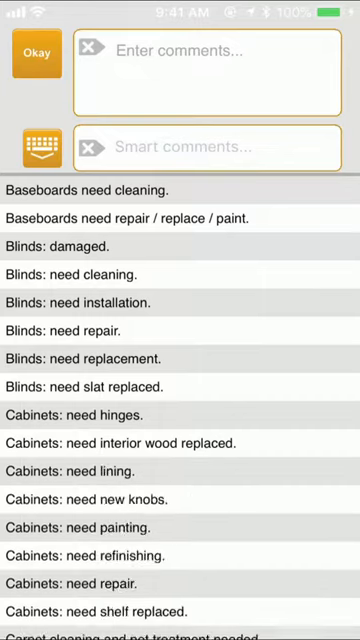
pyautogui.write('3 ')
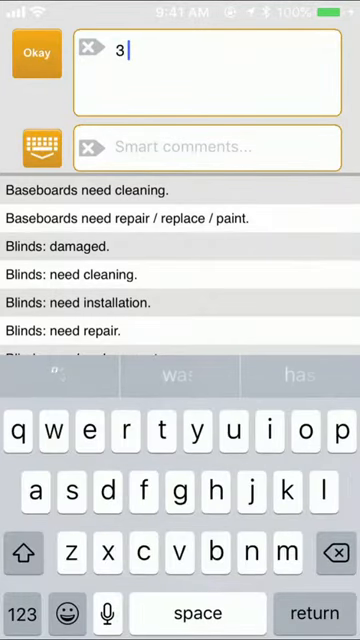
pyautogui.write('day')
pyautogui.click(37, 52)
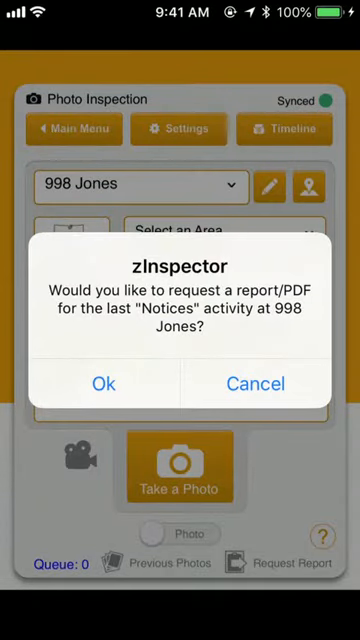
pyautogui.click(103, 383)
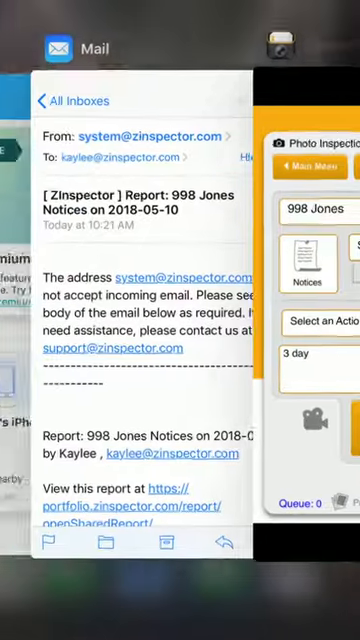
pyautogui.click(140, 320)
pyautogui.scroll(-5, 180, 320)
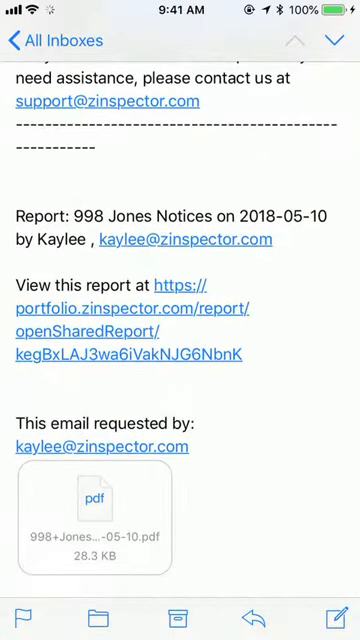
pyautogui.click(94, 515)
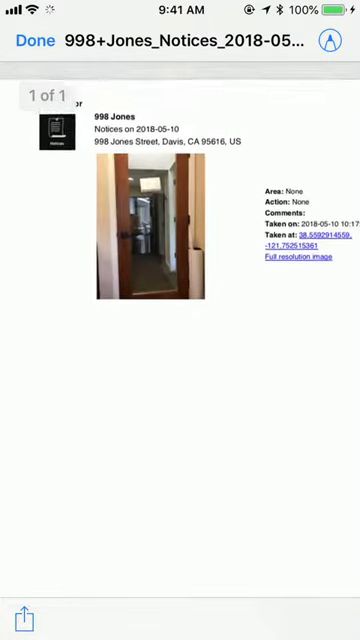